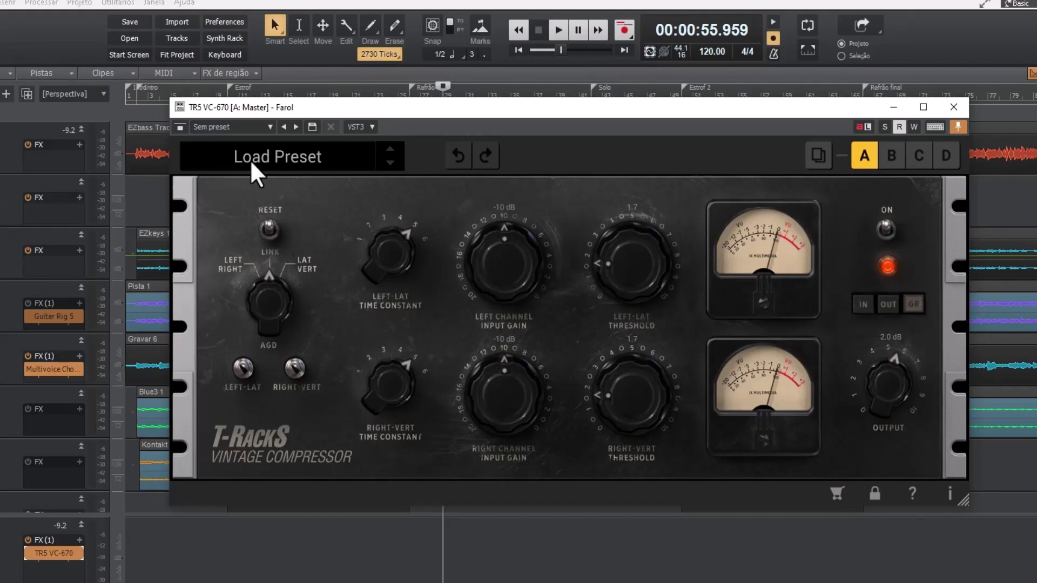
# Browse the compressor's preset list from 1dB 670 Magic down to Warm 670, leaving the current settings loaded
pyautogui.click(335, 163)
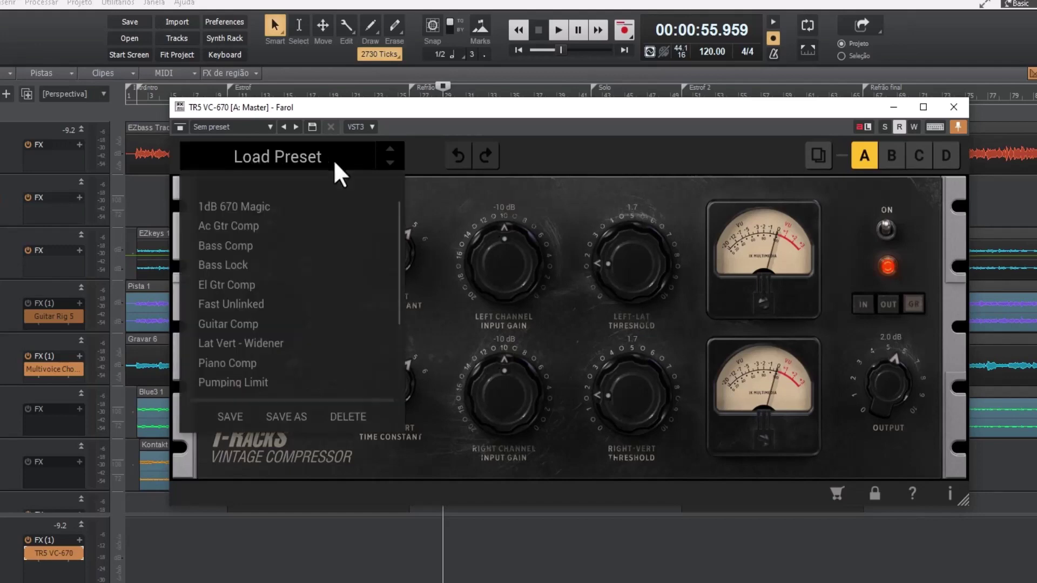
pyautogui.scroll(-3, 360, 291)
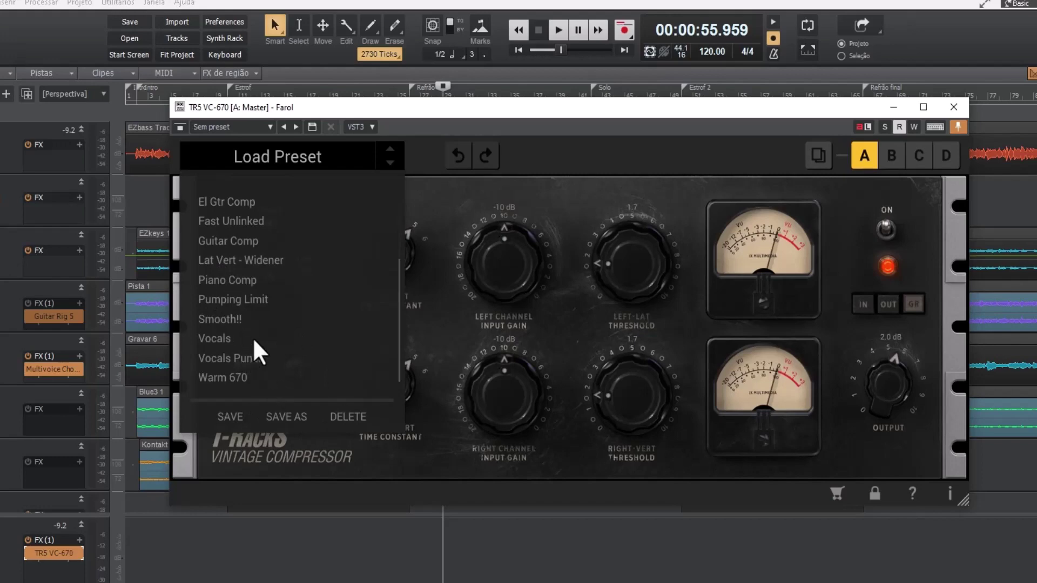
pyautogui.scroll(3, 264, 302)
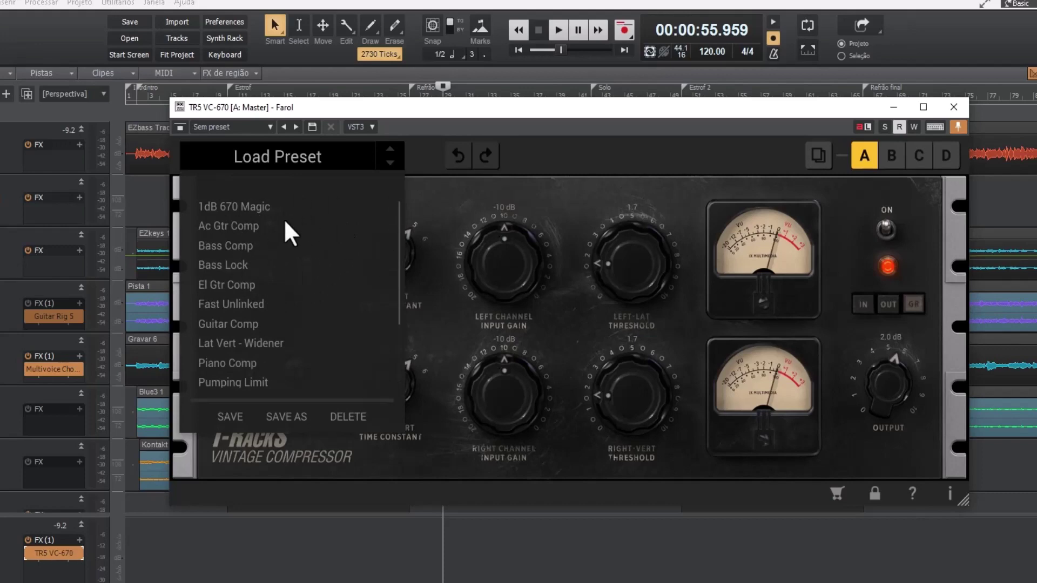
pyautogui.click(454, 111)
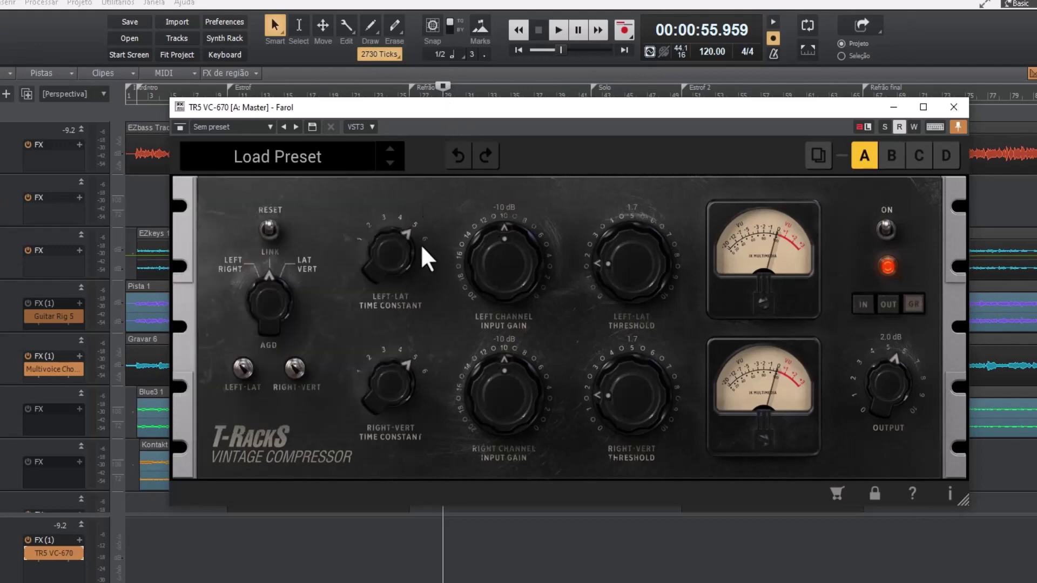
# Try a slightly higher left channel input gain and undo the change
pyautogui.scroll(1, 493, 265)
pyautogui.moveTo(496, 275); pyautogui.dragTo(497, 263)
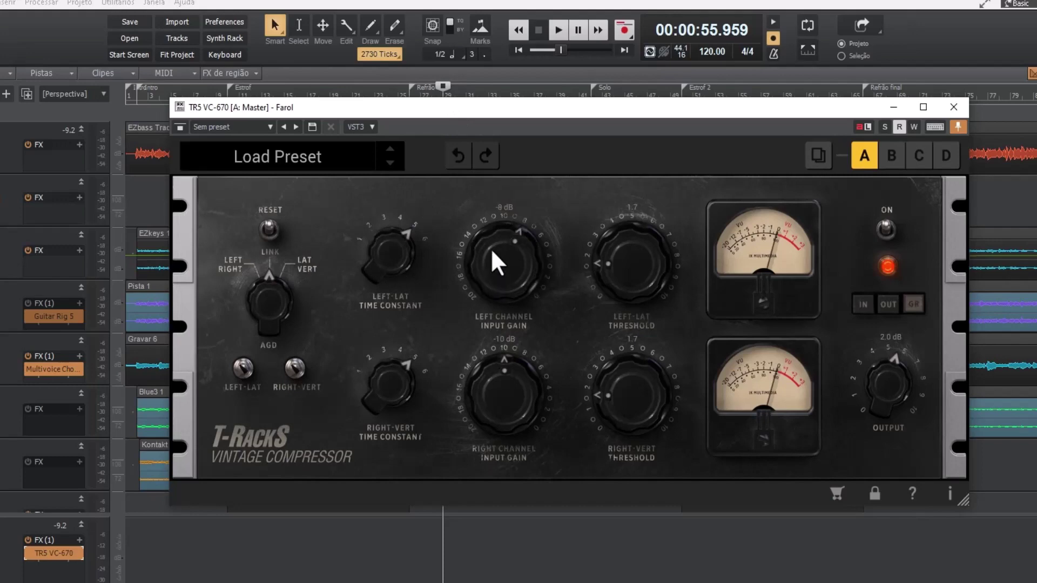
pyautogui.click(464, 162)
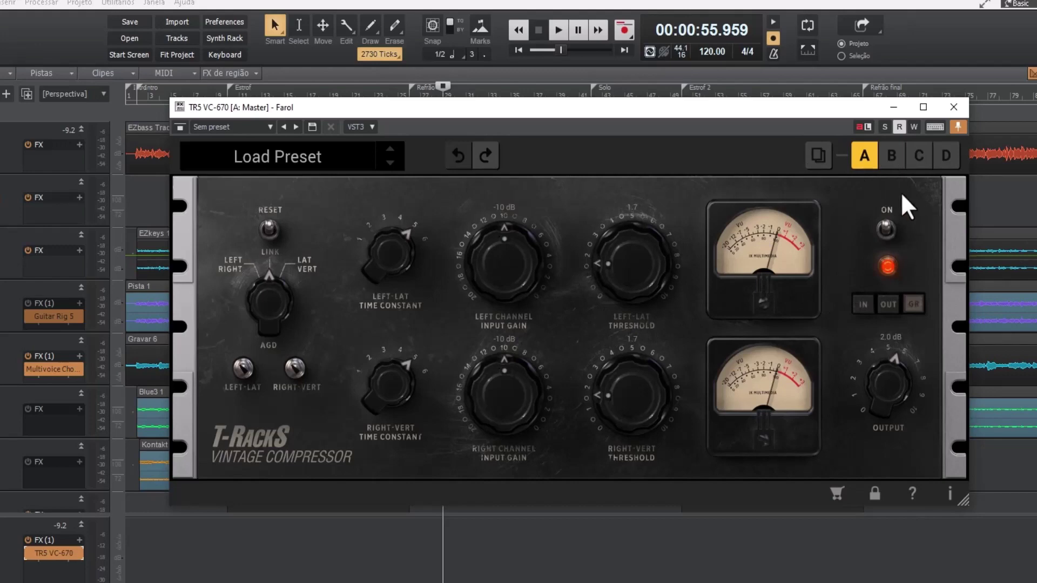
# Start copying the settings of slot A to another slot and cancel the copy
pyautogui.click(825, 165)
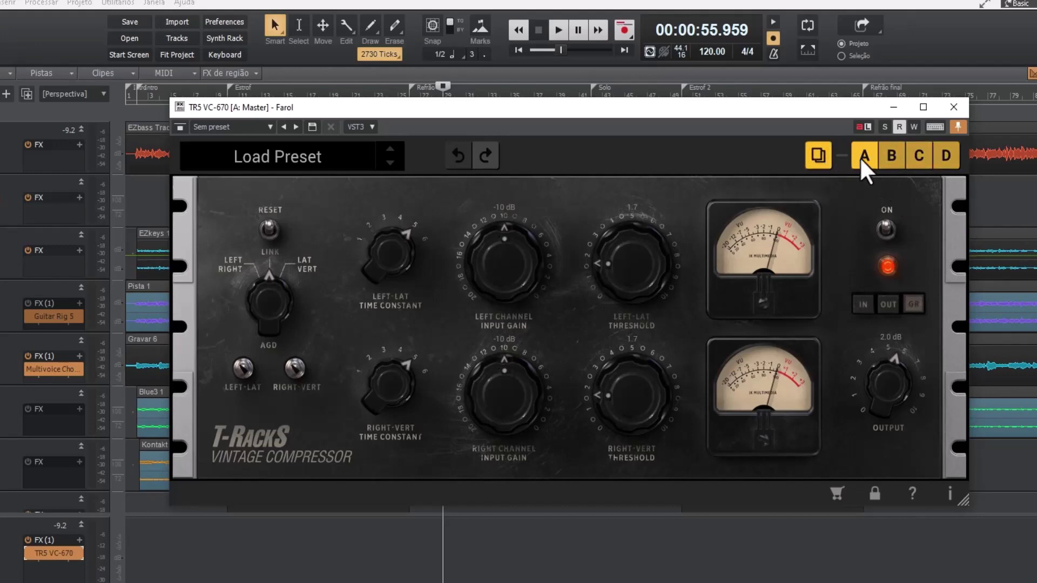
pyautogui.click(827, 164)
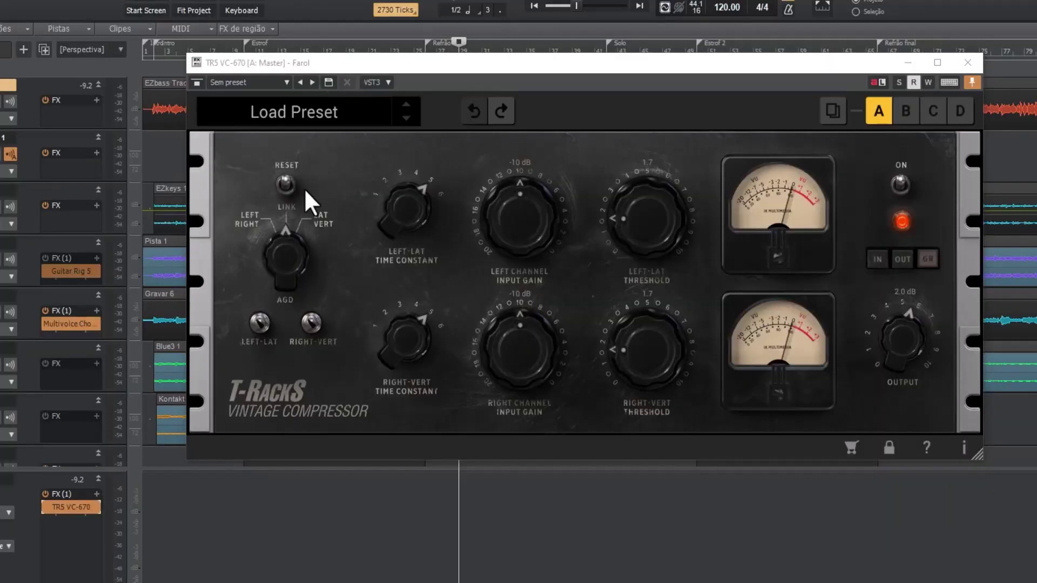
# Try a left channel input gain of -5 dB with the linked thresholds at minimum, and reset the compressor
pyautogui.moveTo(513, 180); pyautogui.dragTo(515, 162)
pyautogui.moveTo(646, 199); pyautogui.dragTo(629, 274)
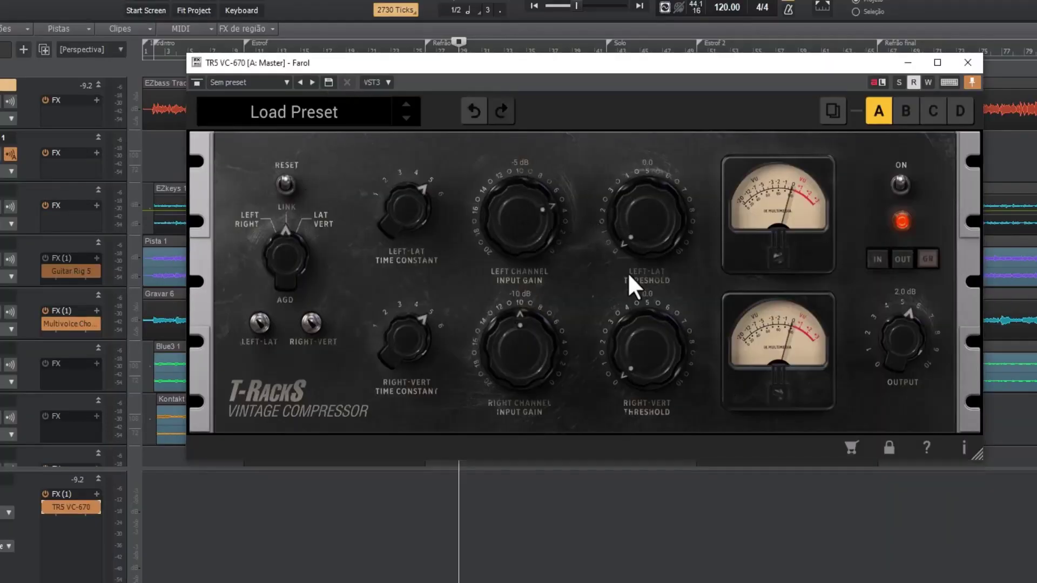
pyautogui.click(283, 183)
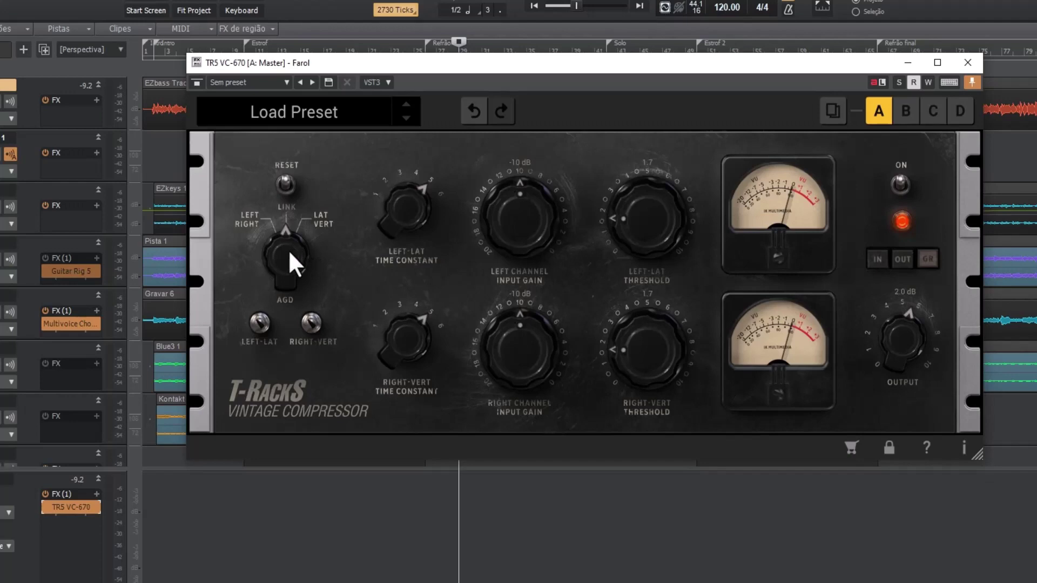
# Try the Left/Right and Lat/Vert channel modes and return the mode selector to Link
pyautogui.moveTo(289, 276); pyautogui.dragTo(289, 304)
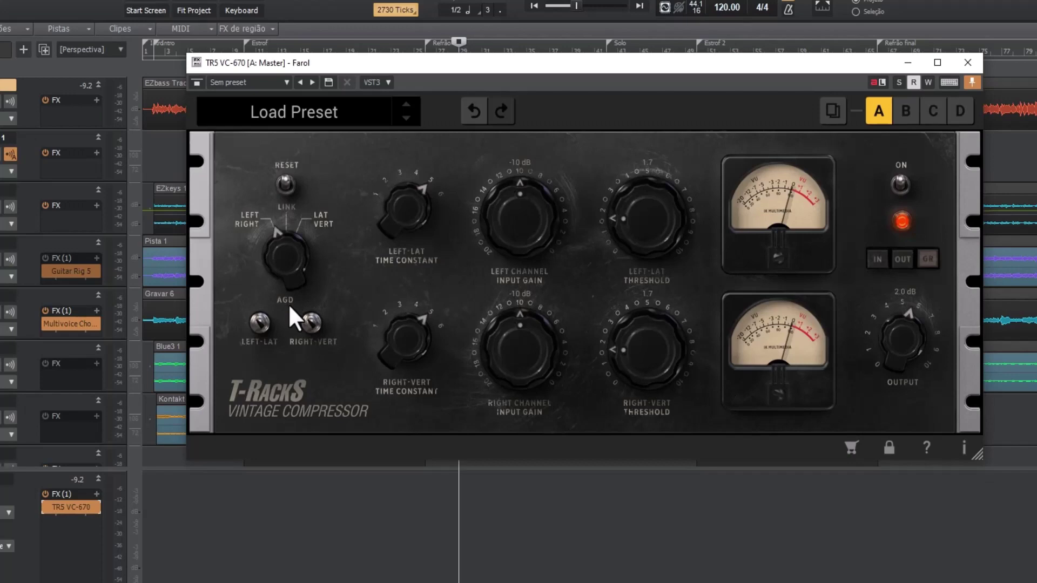
pyautogui.moveTo(286, 254); pyautogui.dragTo(287, 249)
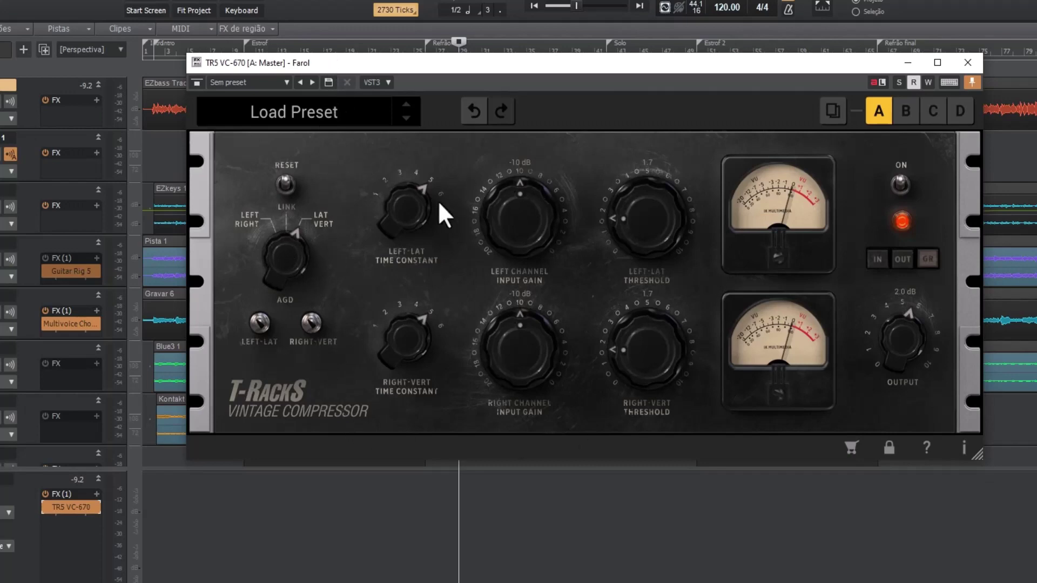
pyautogui.moveTo(284, 266); pyautogui.dragTo(261, 389)
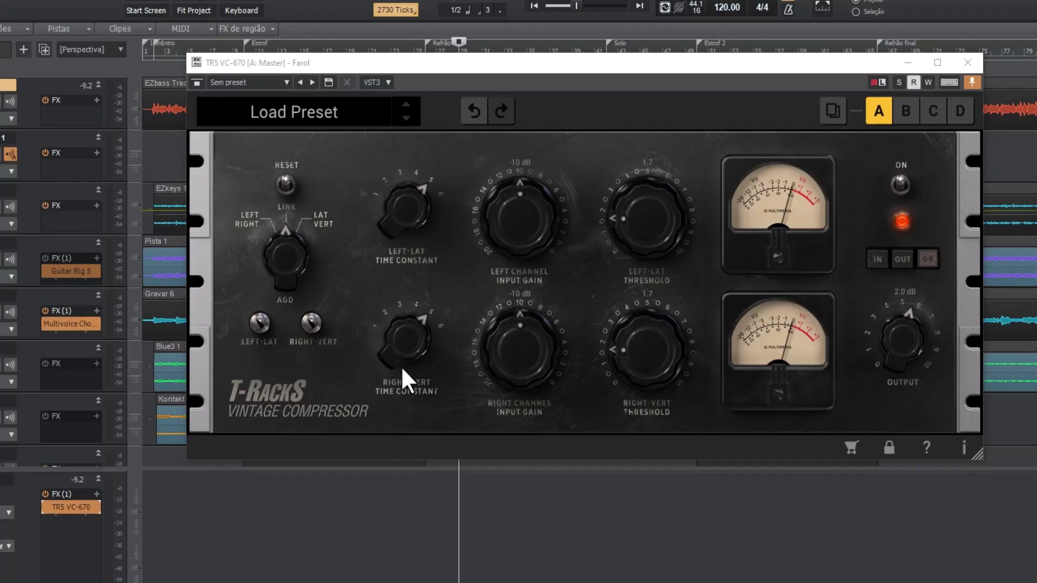
# Set both linked time constants to 1 and adjust the linked thresholds to about 2.9
pyautogui.moveTo(400, 206); pyautogui.dragTo(381, 400)
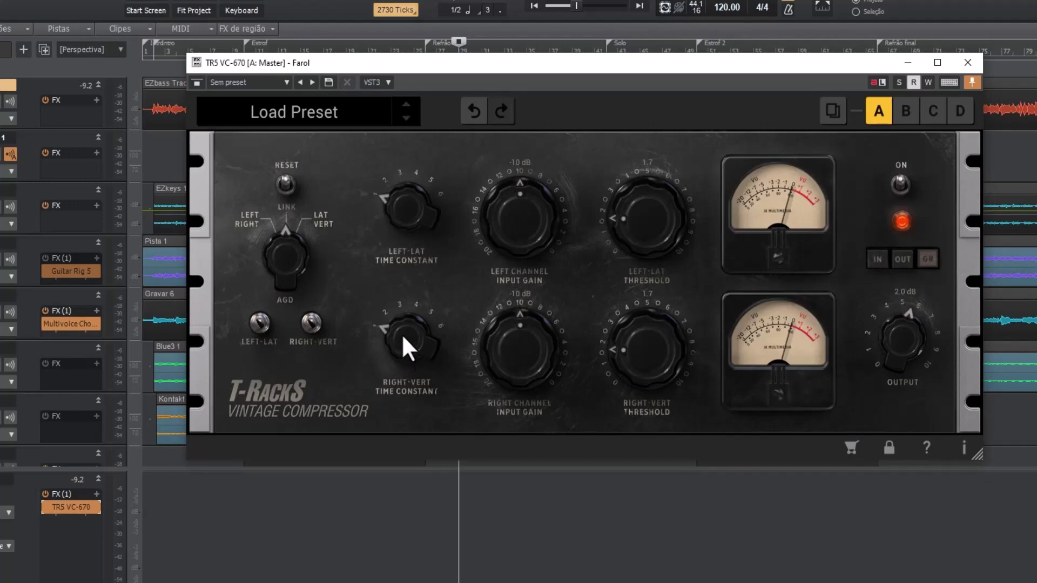
pyautogui.moveTo(403, 320); pyautogui.dragTo(416, 352)
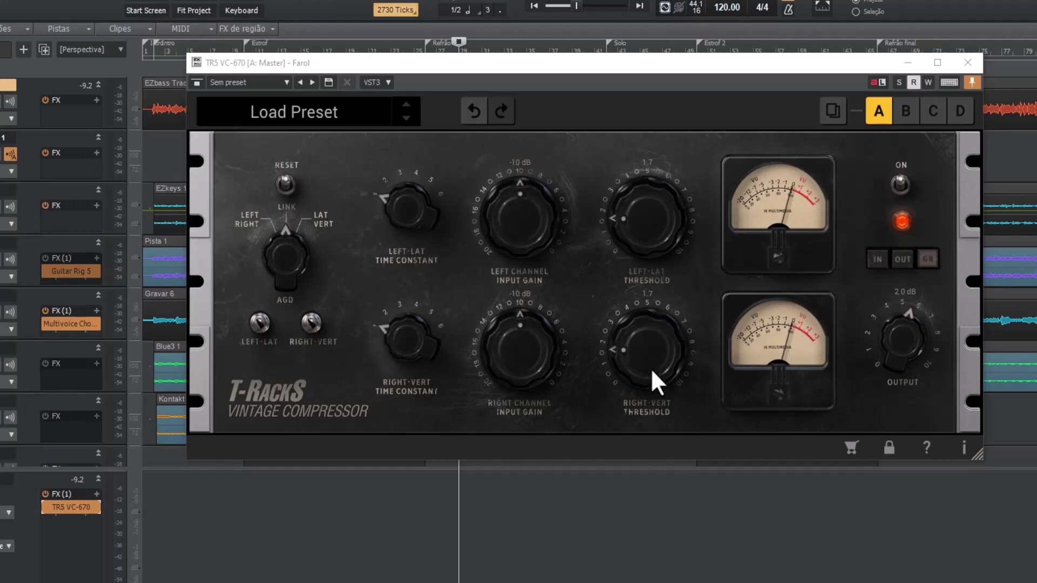
pyautogui.moveTo(637, 221); pyautogui.dragTo(624, 169)
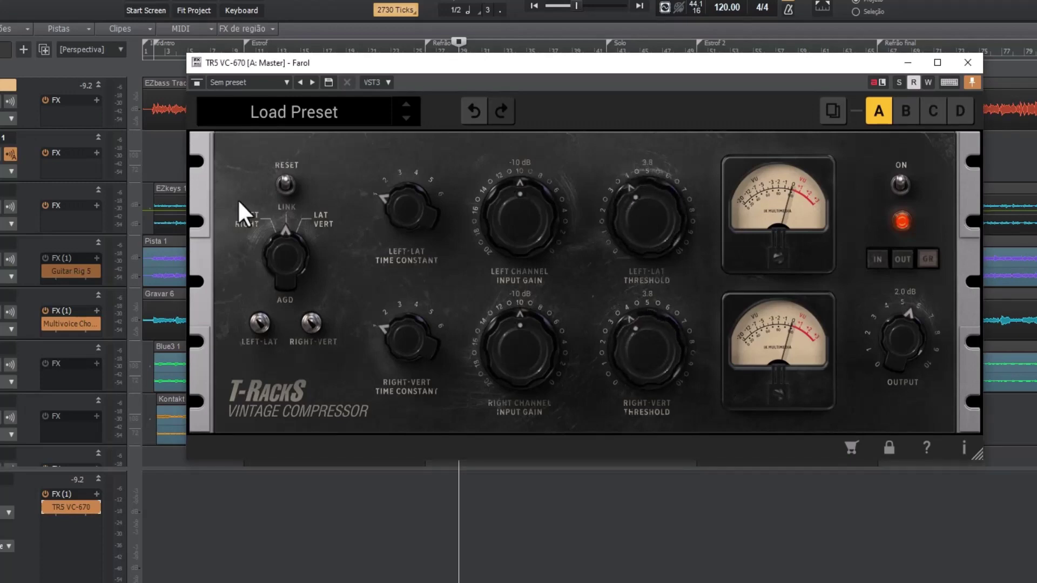
pyautogui.moveTo(646, 228); pyautogui.dragTo(628, 251)
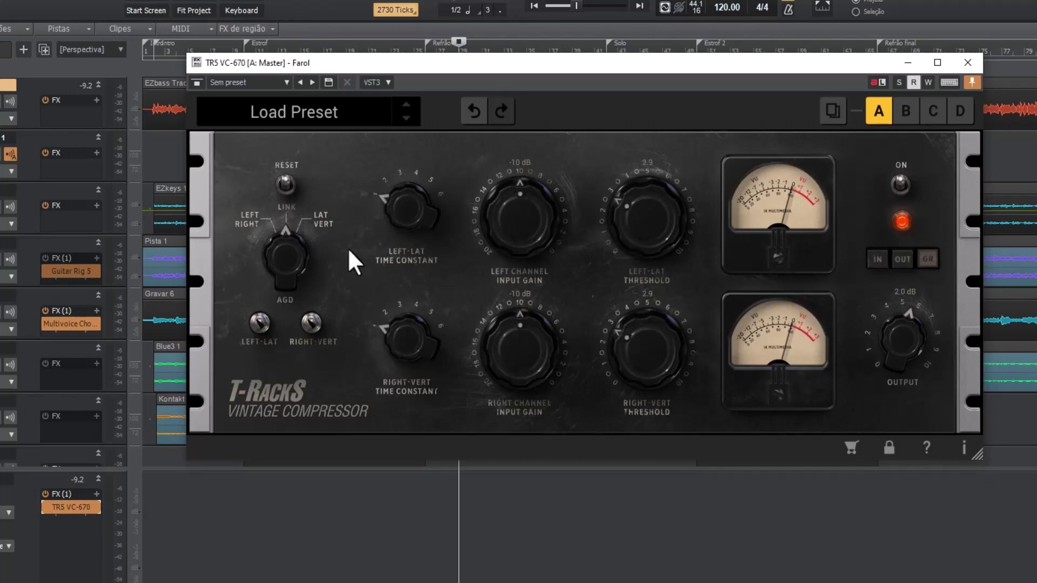
# Try an independent left-lat threshold of about 4.0 in Lat/Vert mode, and reset the compressor to its defaults
pyautogui.moveTo(249, 236); pyautogui.dragTo(262, 163)
pyautogui.moveTo(646, 227); pyautogui.dragTo(633, 201)
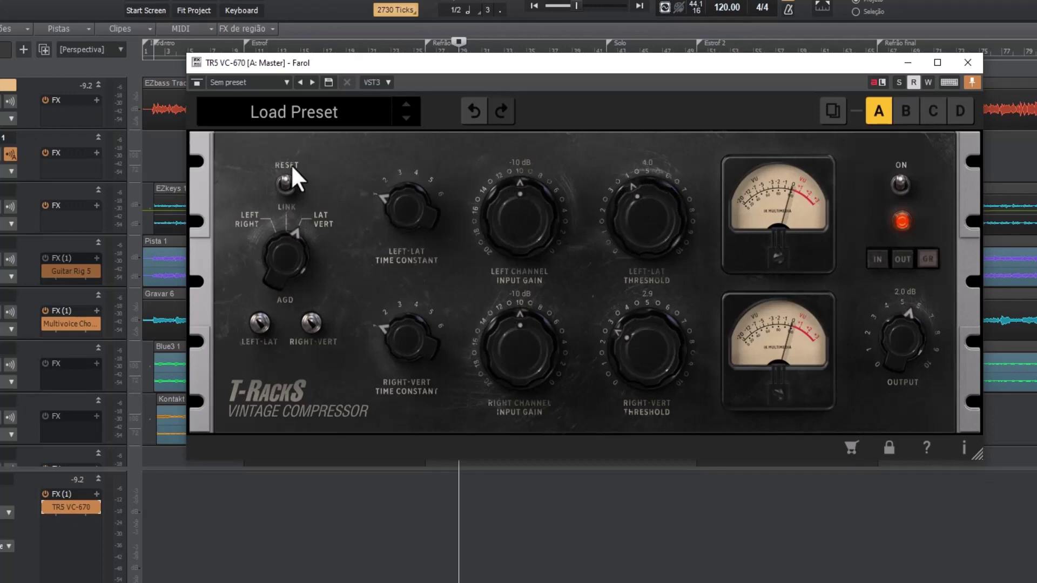
pyautogui.click(285, 183)
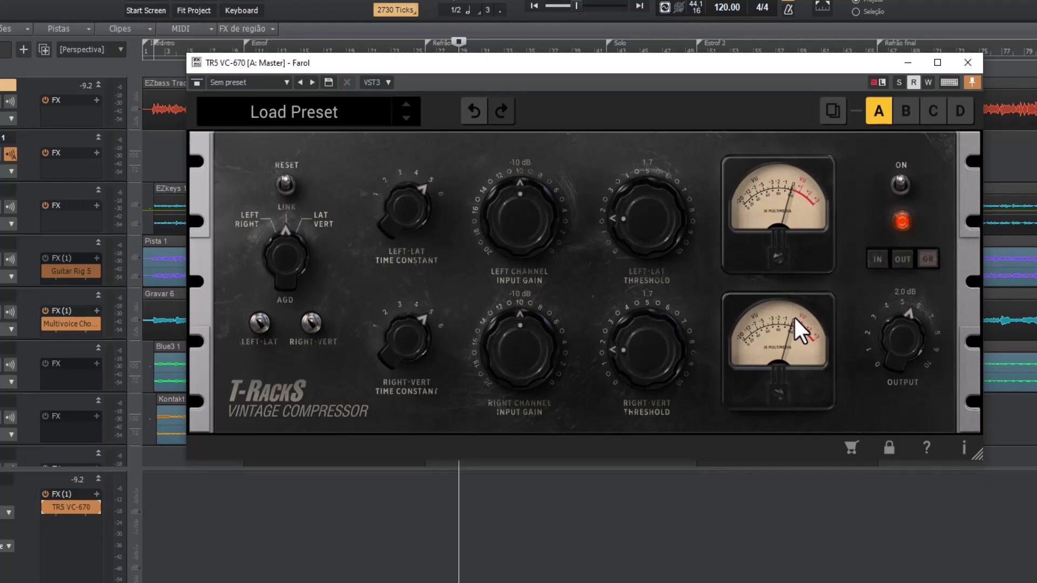
# Switch the VU meters to input level and back to gain reduction
pyautogui.click(875, 260)
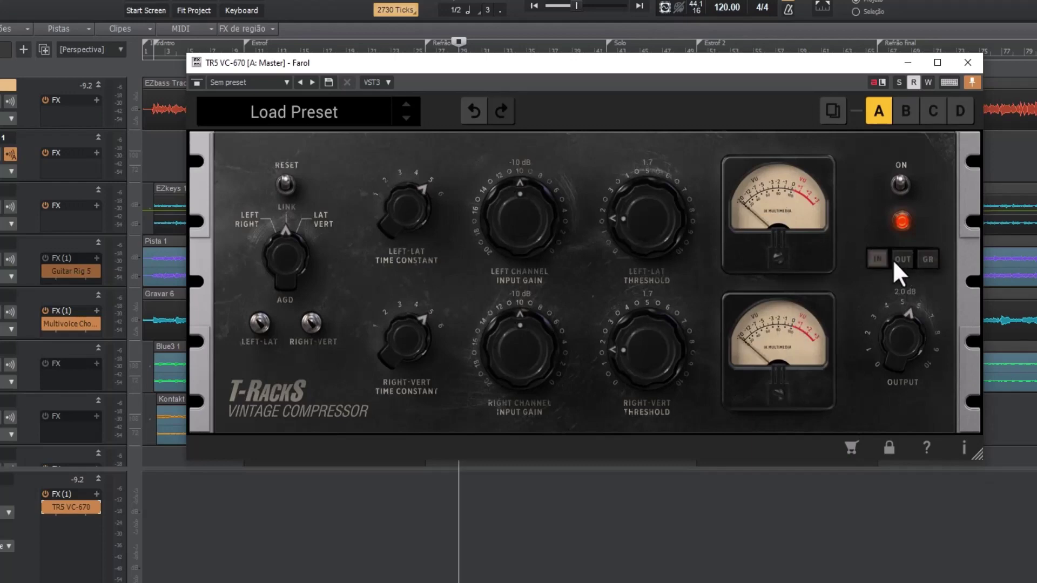
pyautogui.click(928, 260)
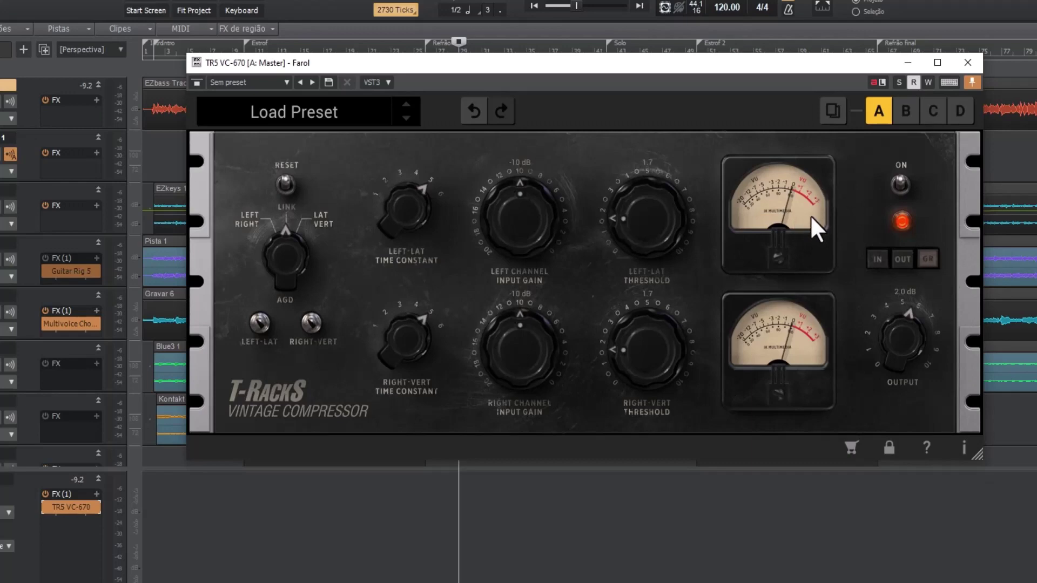
# Toggle the compressor off and on again, and try out its output level knob
pyautogui.click(898, 183)
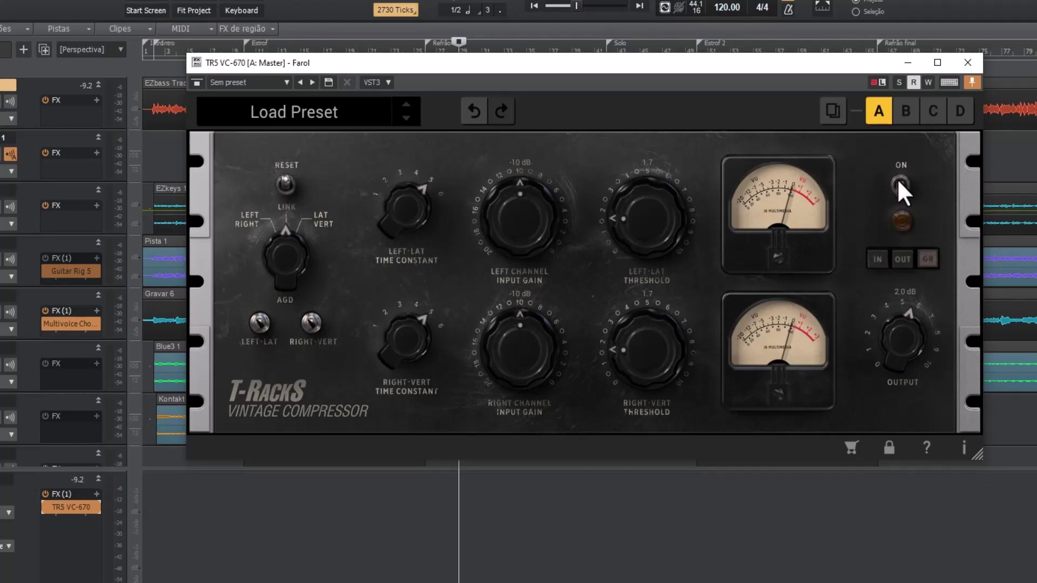
pyautogui.click(898, 184)
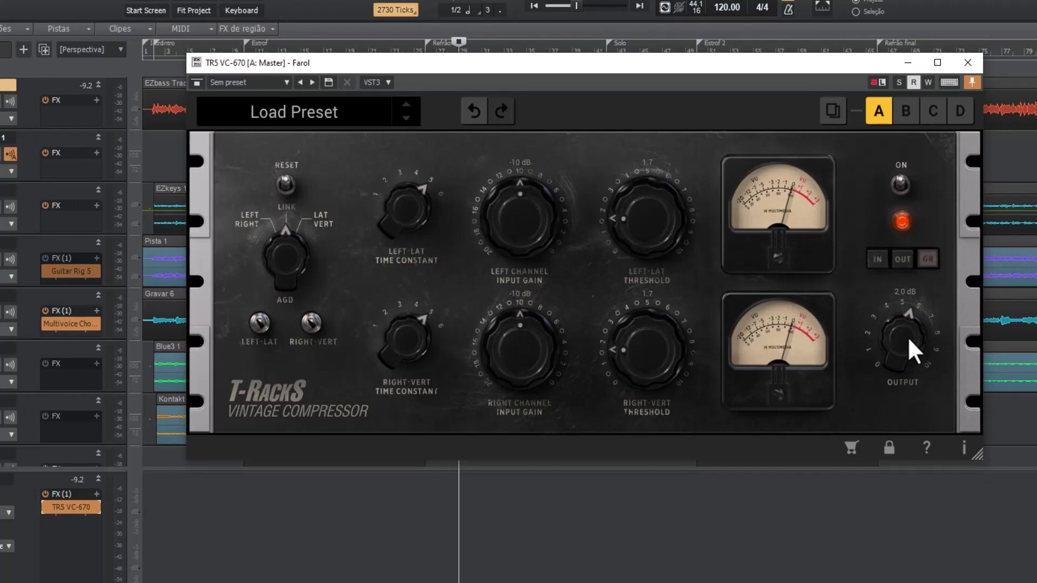
pyautogui.moveTo(909, 340); pyautogui.dragTo(877, 351)
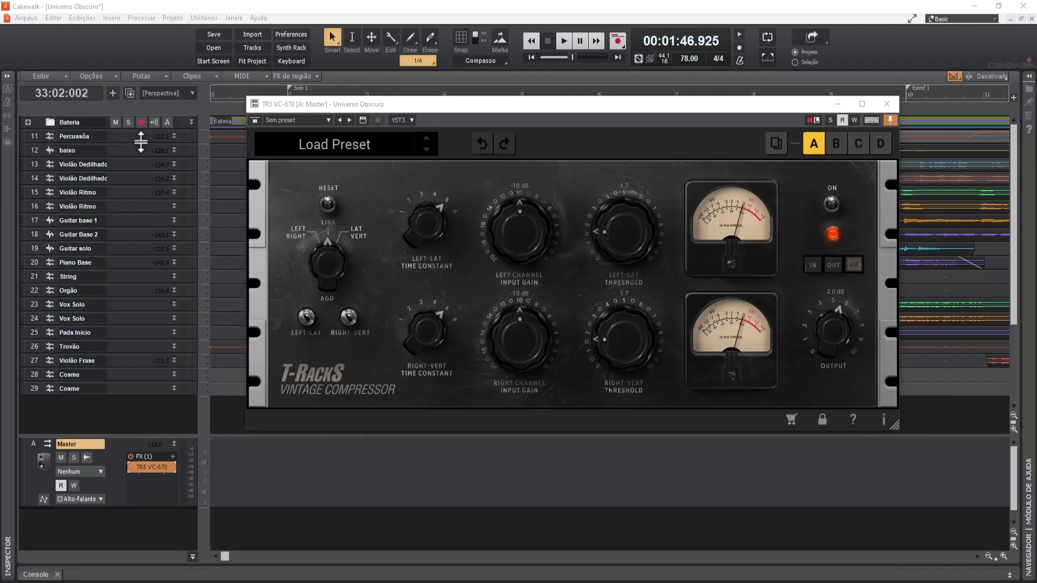
# Solo the Bateria track folder and listen to it with the Master bus compressor switched off
pyautogui.click(27, 122)
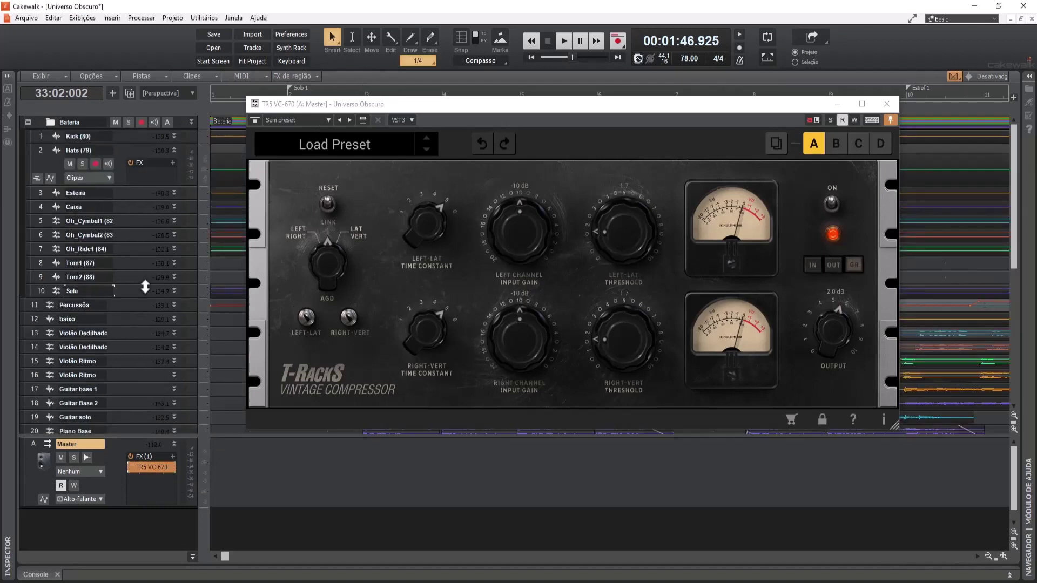
pyautogui.click(27, 122)
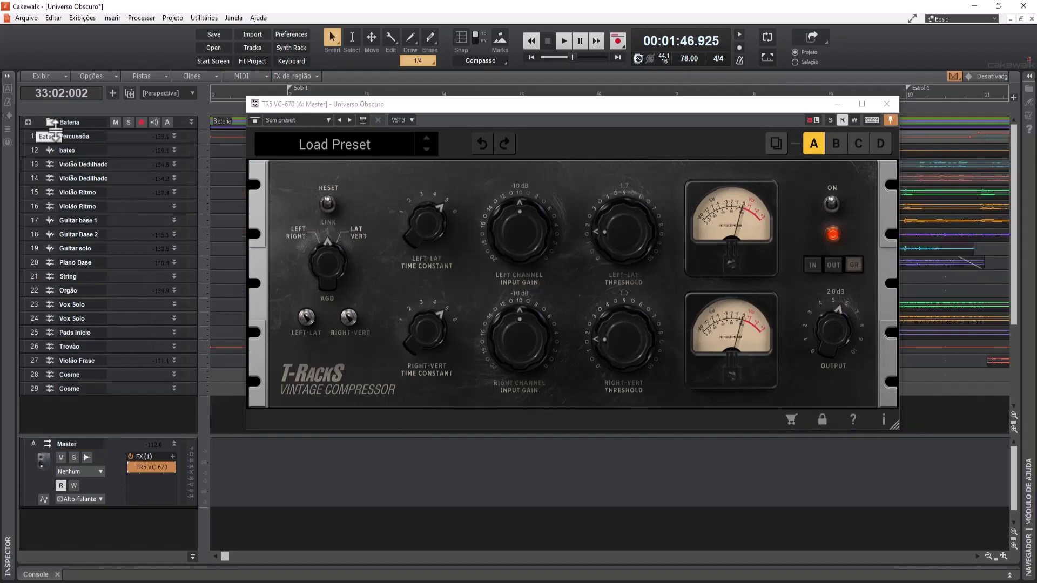
pyautogui.click(128, 121)
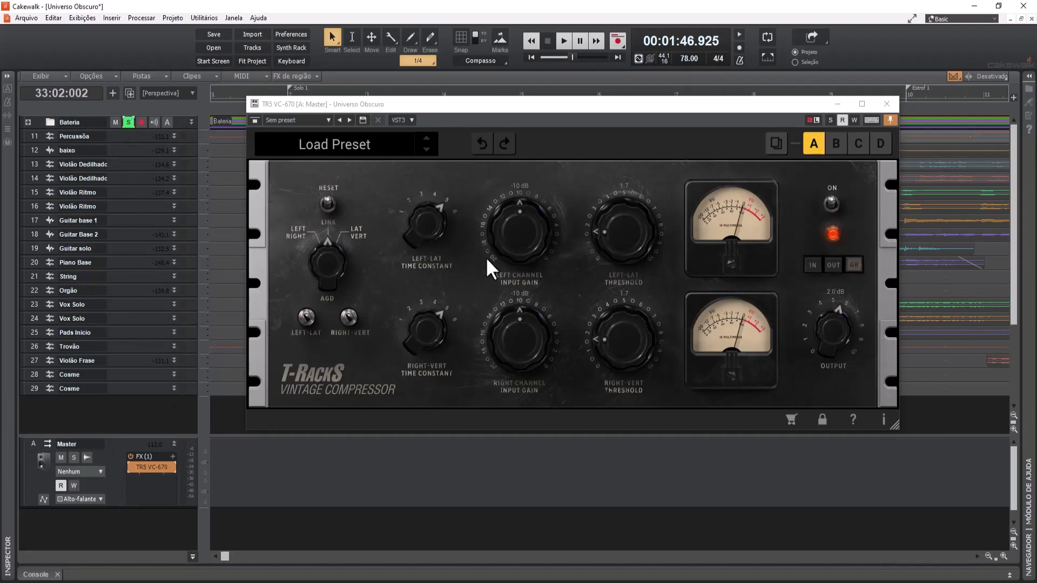
pyautogui.click(833, 205)
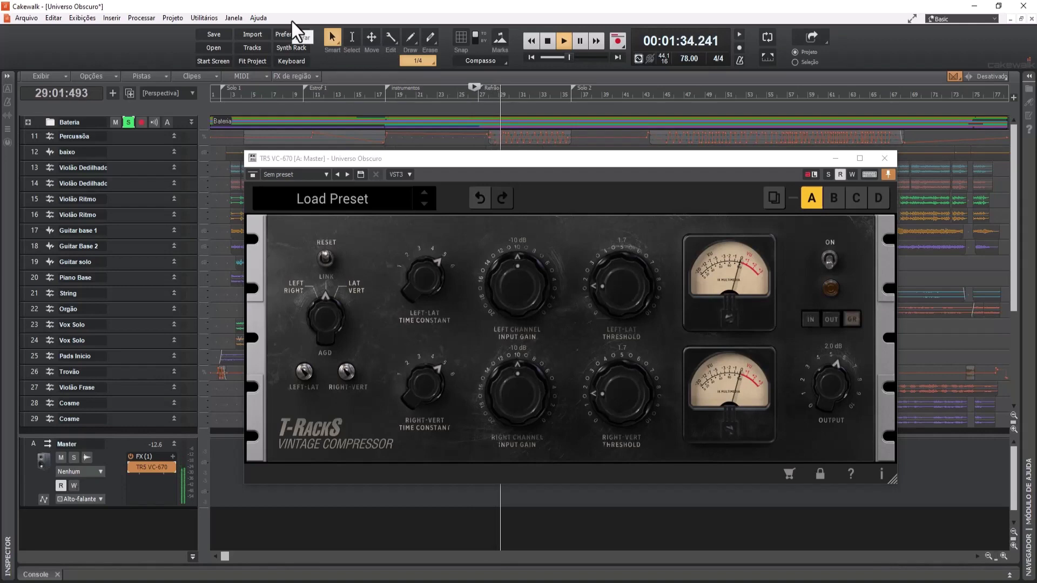
pyautogui.press('space')
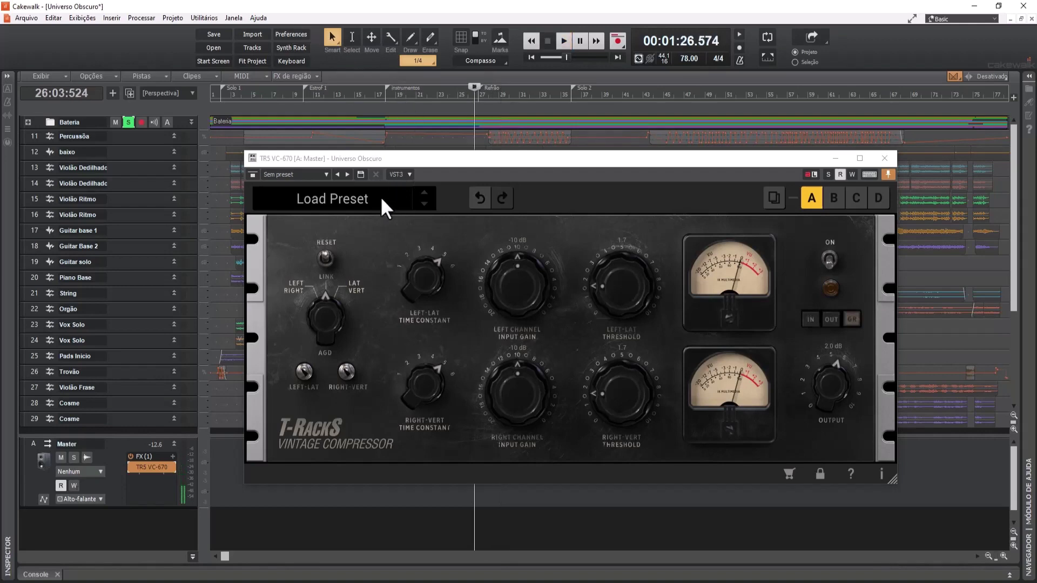
# Load the 1dB 670 Magic preset into the compressor and play the soloed drums through it
pyautogui.click(381, 199)
pyautogui.scroll(-2, 367, 275)
pyautogui.scroll(2, 367, 275)
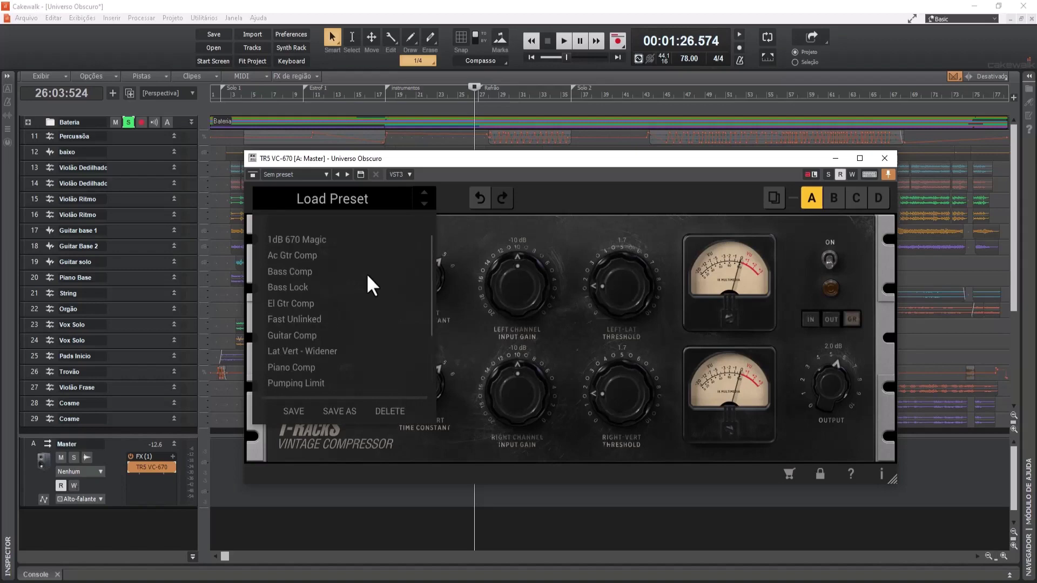
pyautogui.click(317, 237)
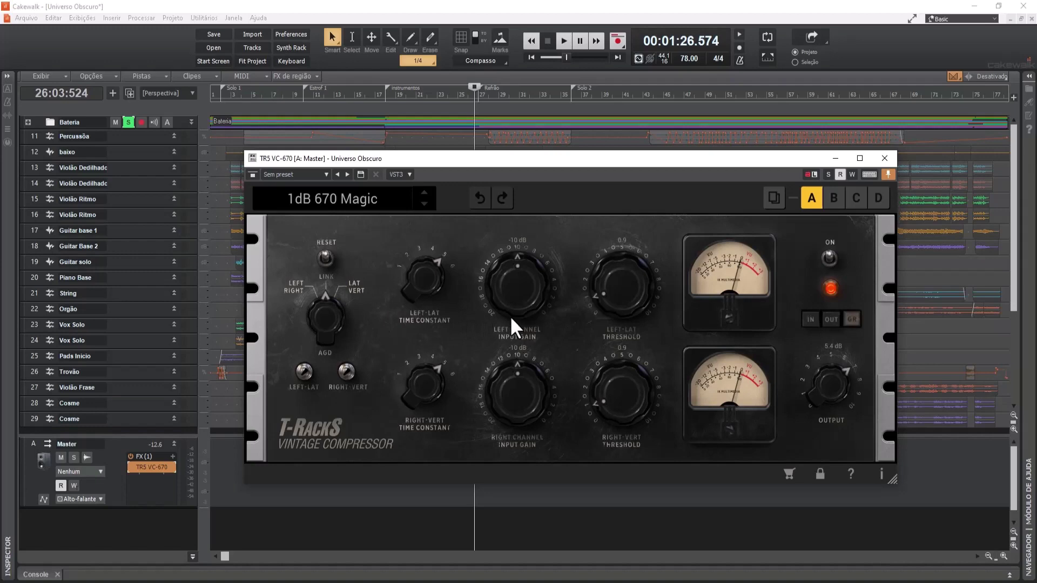
pyautogui.press('space')
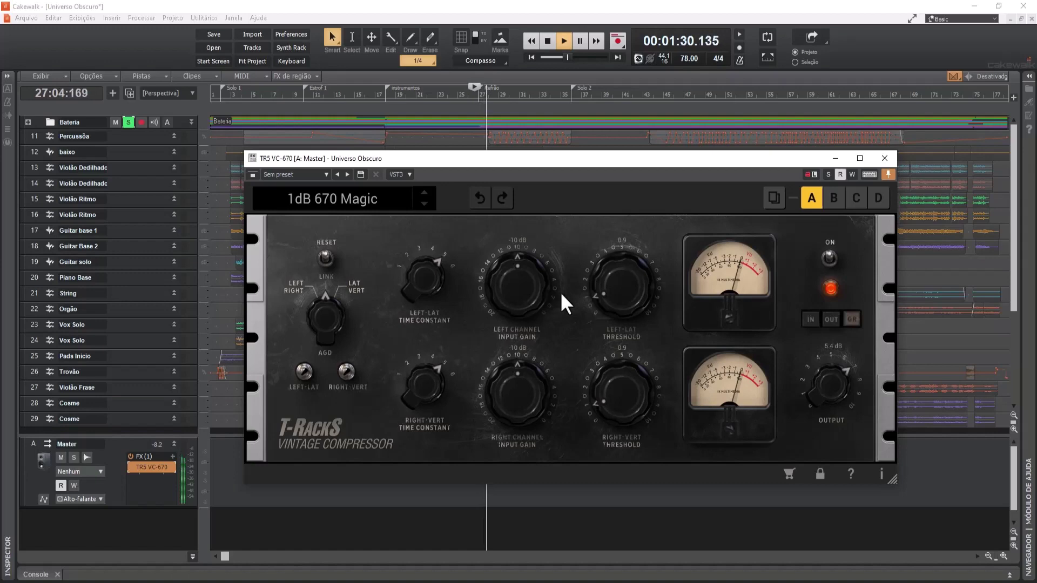
# Set the linked thresholds to about 7.3 and raise the left channel input gain slightly while the drums play
pyautogui.moveTo(615, 290); pyautogui.dragTo(628, 152)
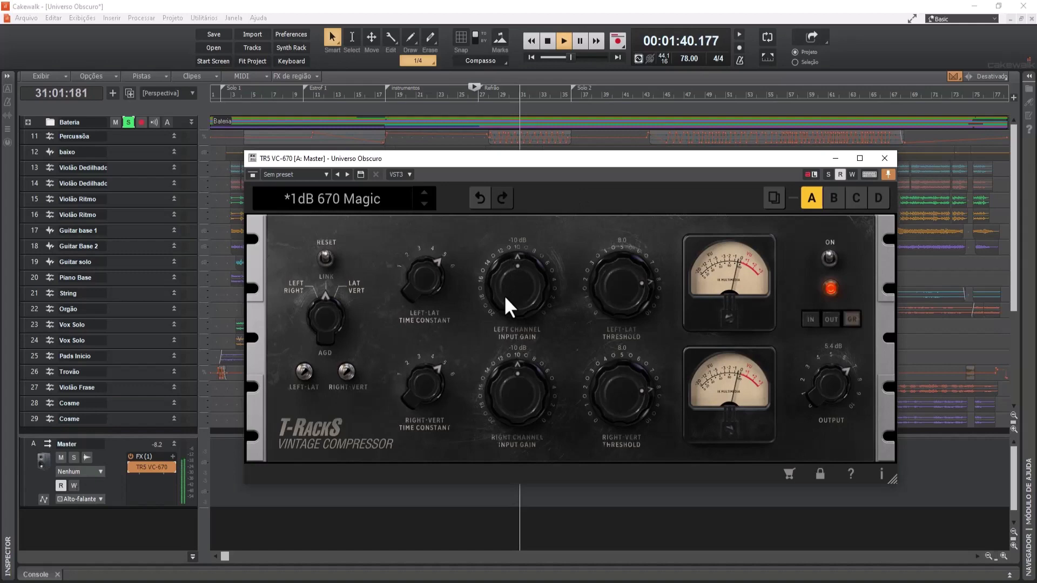
pyautogui.moveTo(504, 294); pyautogui.dragTo(503, 271)
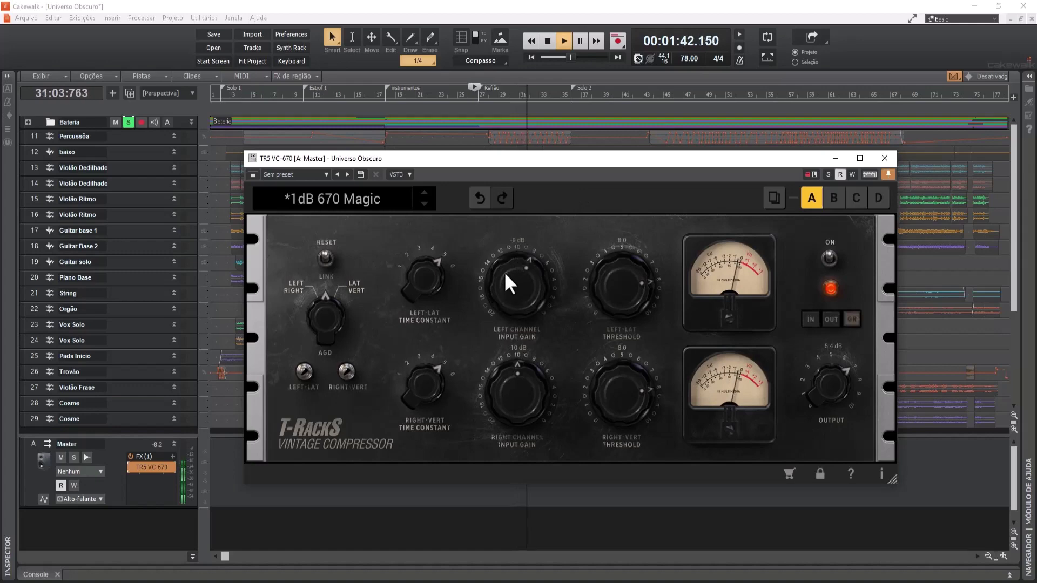
pyautogui.moveTo(606, 291); pyautogui.dragTo(606, 305)
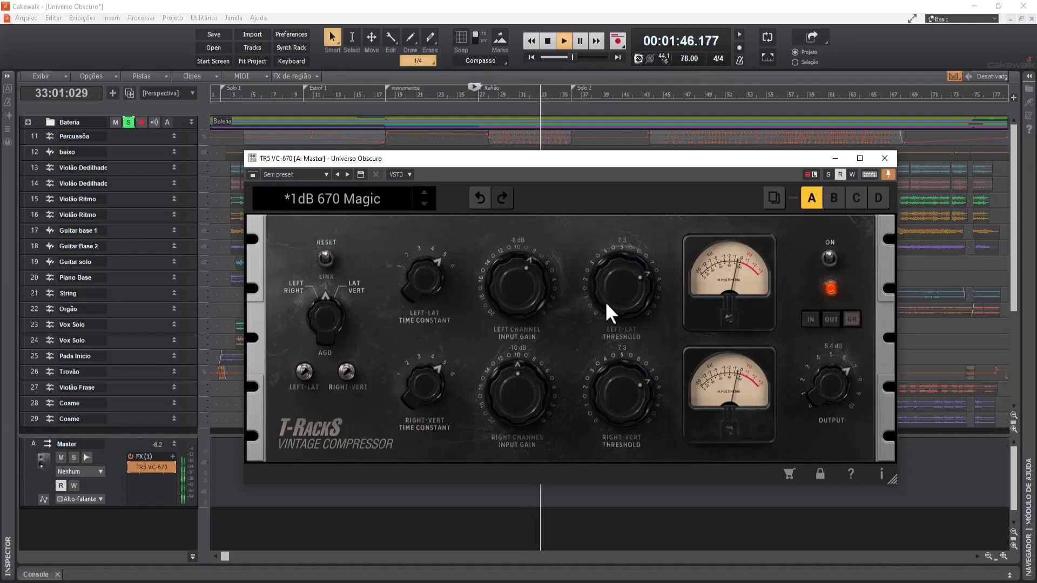
# Lower the linked time constants, compare the soloed drums with the compressor switched off and on, and stop playback
pyautogui.moveTo(415, 392); pyautogui.dragTo(415, 412)
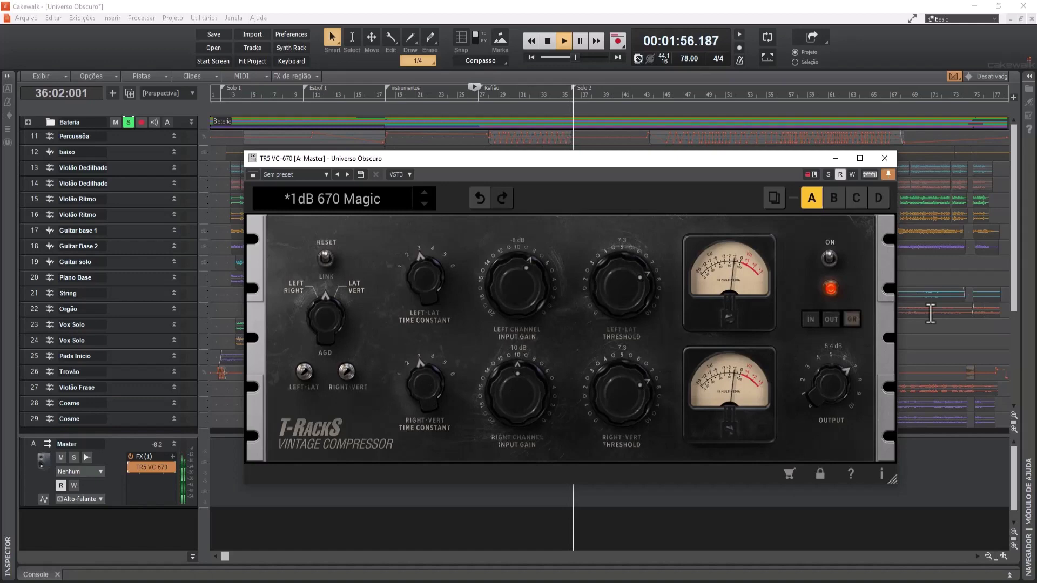
pyautogui.click(829, 259)
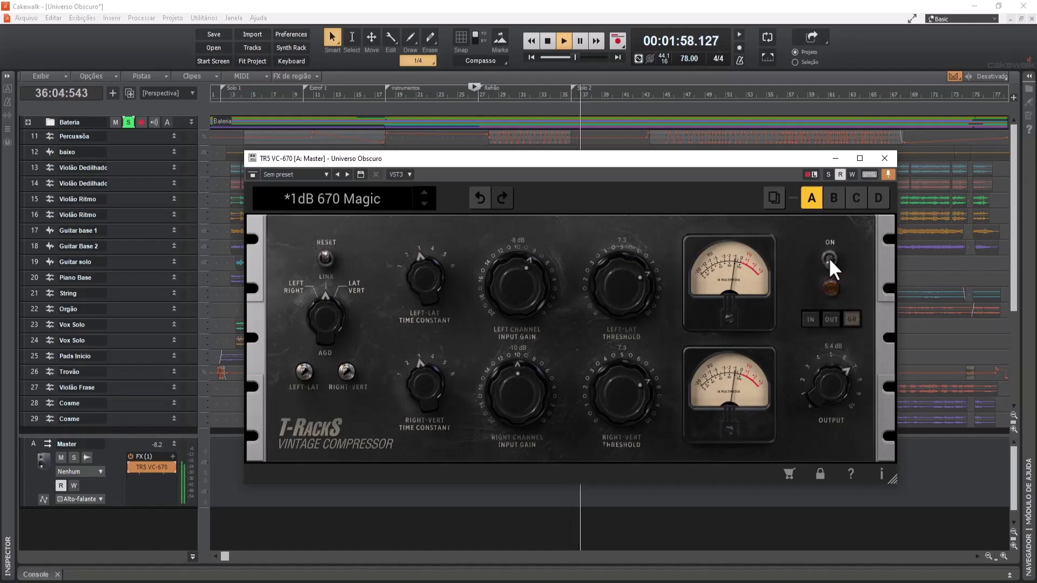
pyautogui.click(829, 257)
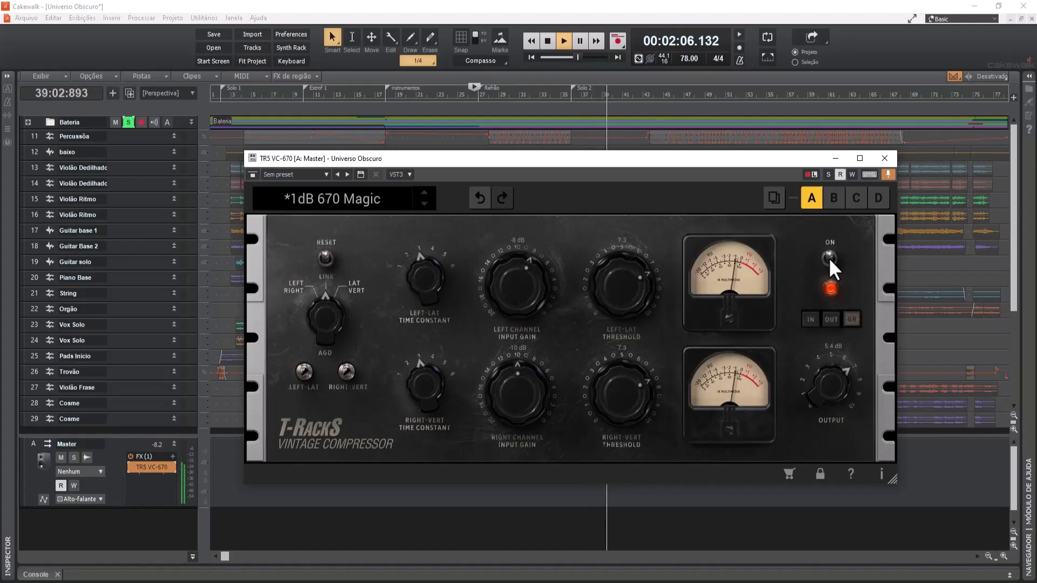
pyautogui.press('space')
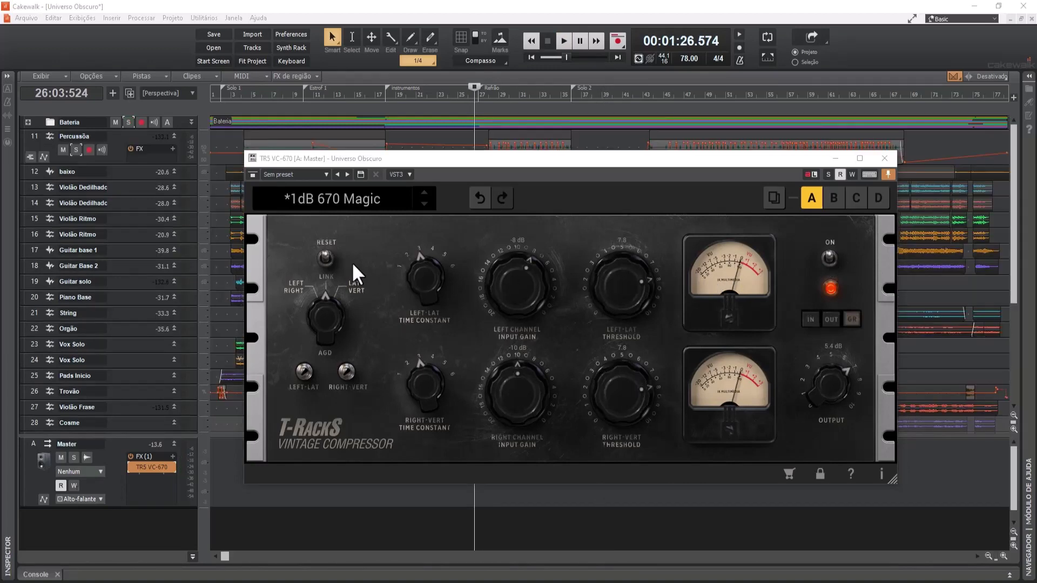
# Reset the compressor's settings and lower its linked time constants while the full mix plays
pyautogui.click(324, 256)
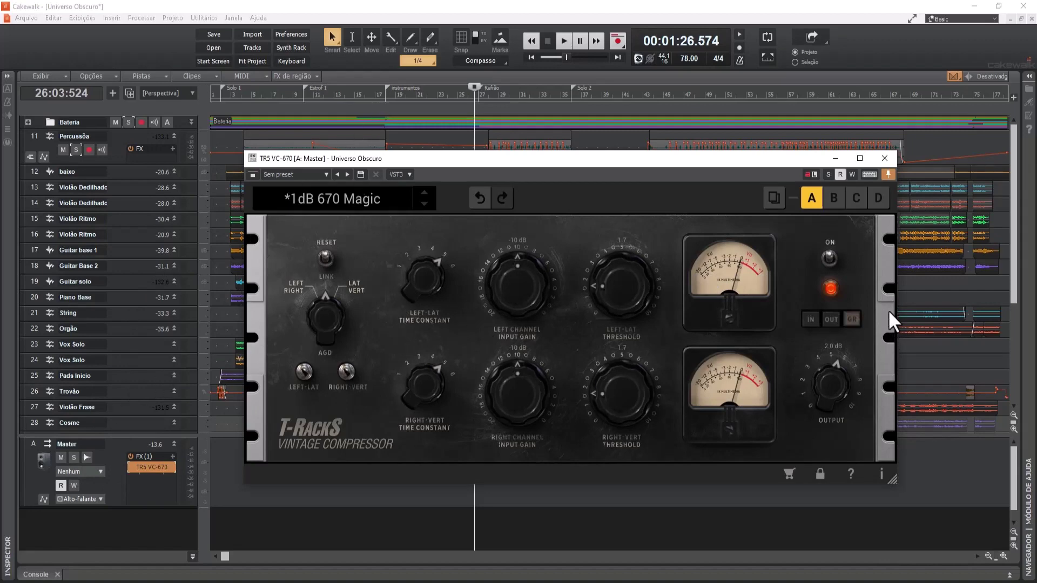
pyautogui.press('space')
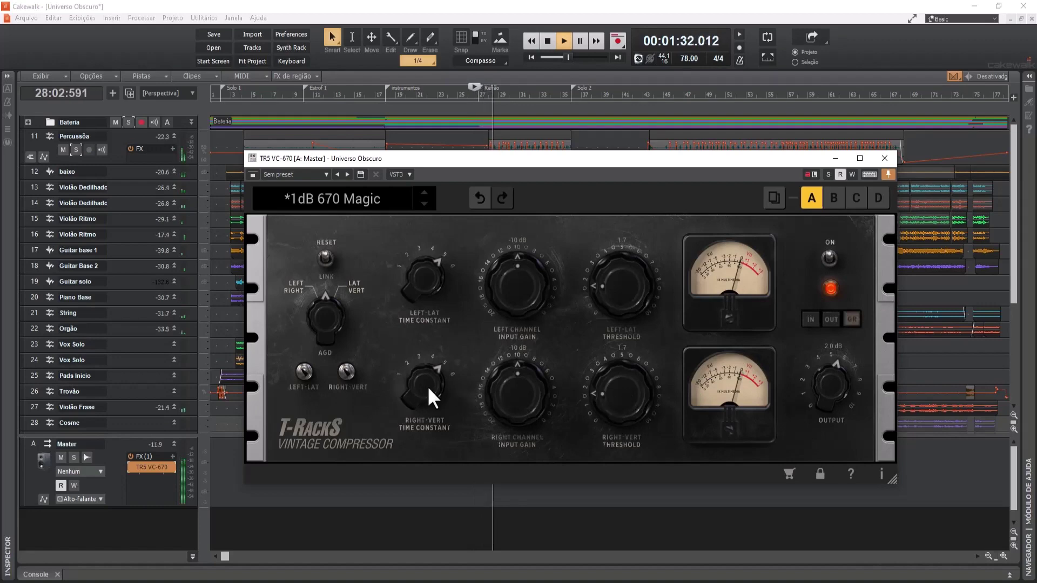
pyautogui.moveTo(423, 387); pyautogui.dragTo(418, 430)
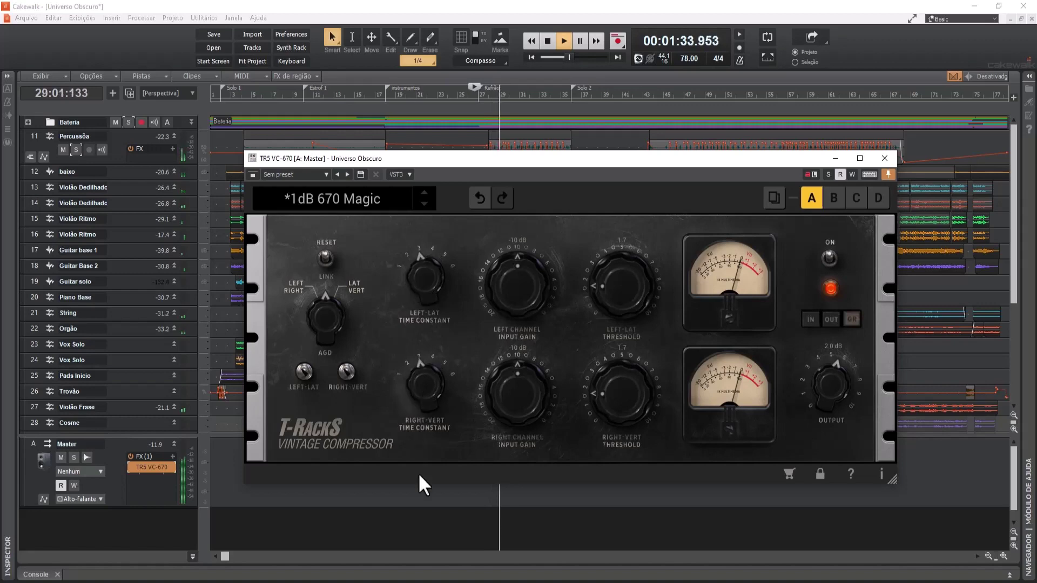
# Set the linked thresholds to 7.0 and the left channel input gain to -7 dB during playback
pyautogui.moveTo(610, 404); pyautogui.dragTo(616, 275)
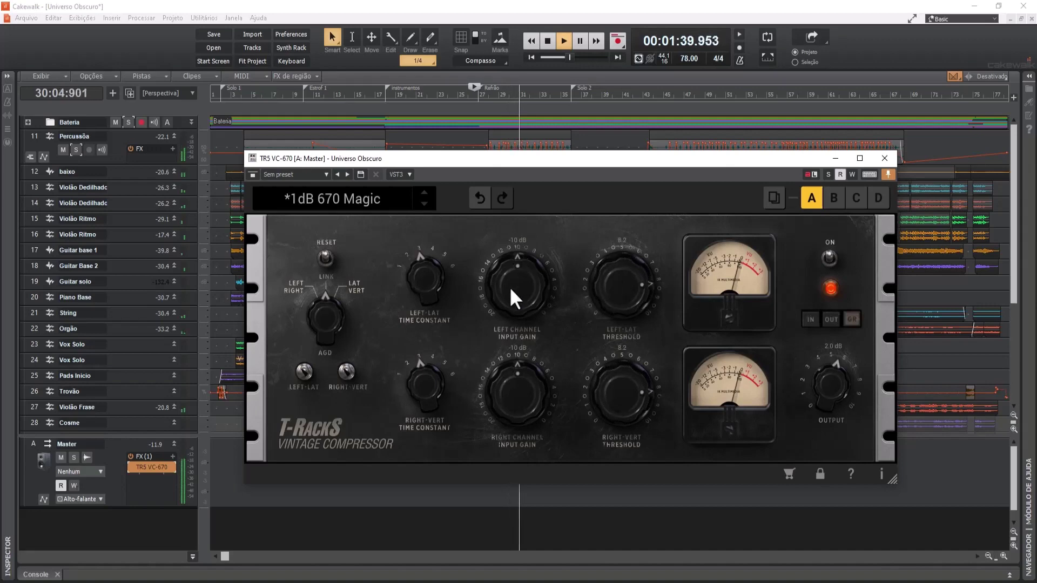
pyautogui.moveTo(510, 287); pyautogui.dragTo(495, 261)
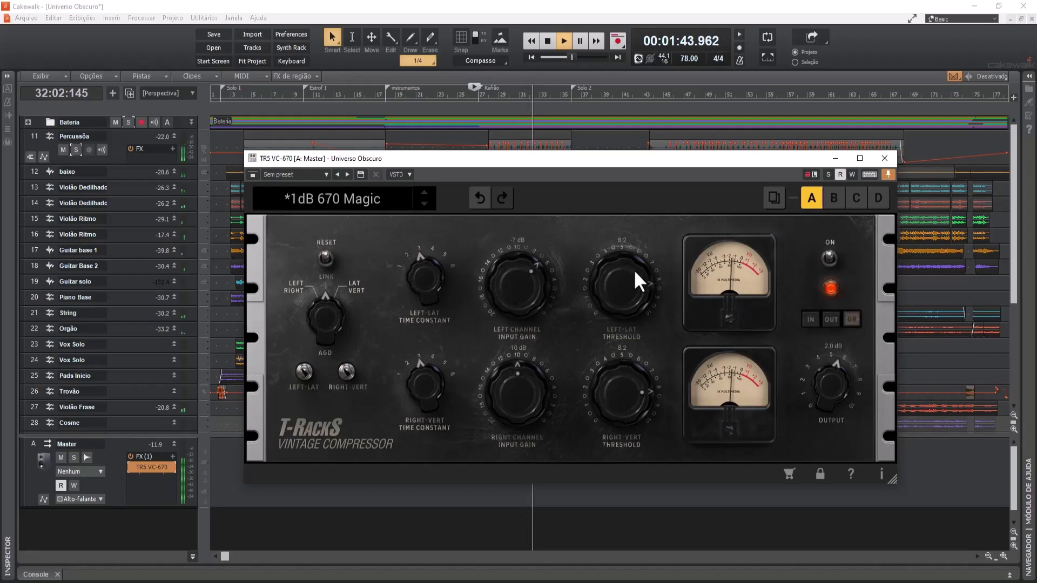
pyautogui.moveTo(628, 274); pyautogui.dragTo(627, 297)
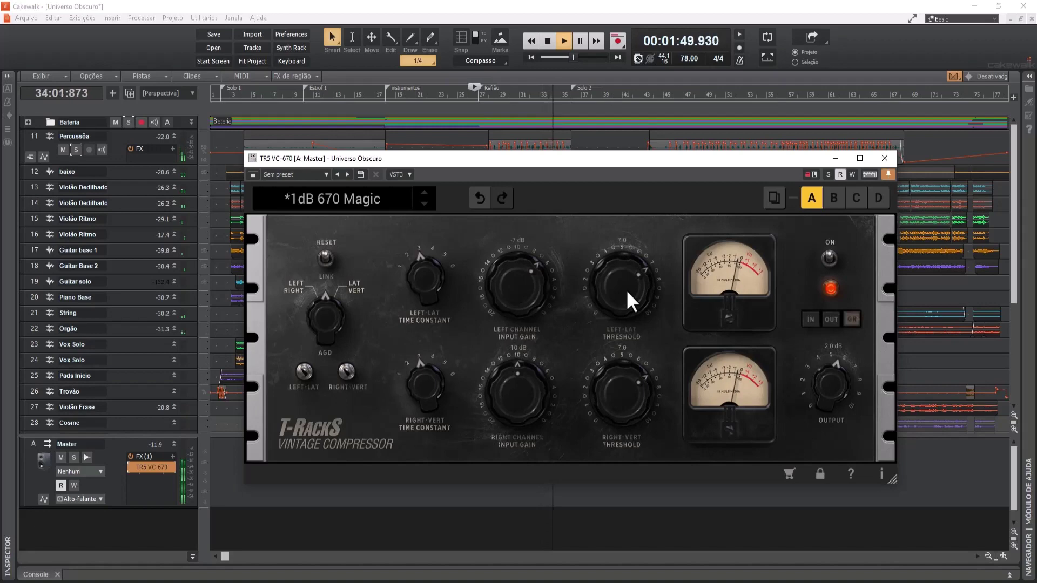
# Compare the full mix with the compressor switched off and on twice, leave it on, and stop playback
pyautogui.click(834, 261)
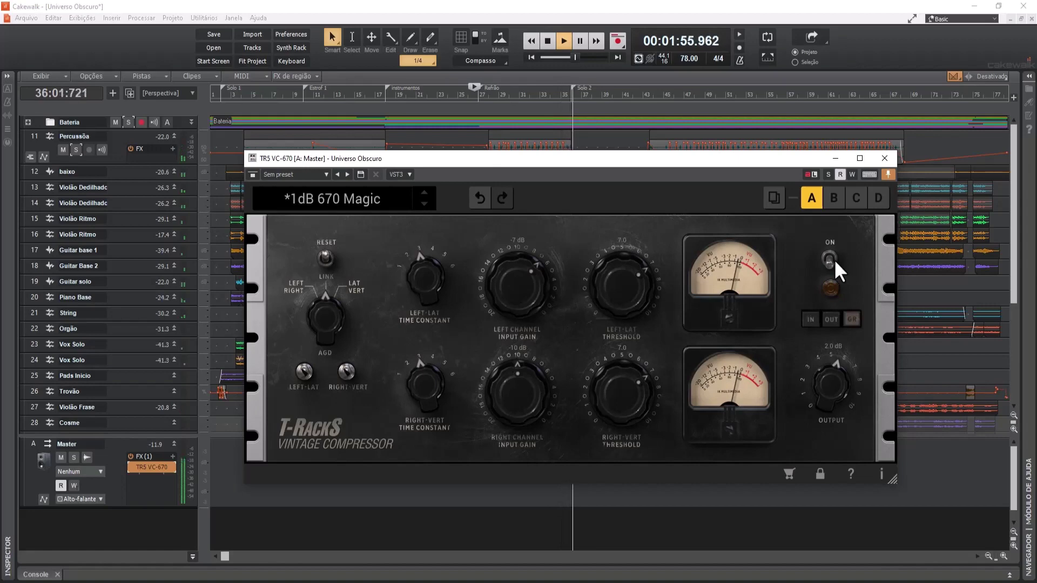
pyautogui.click(834, 259)
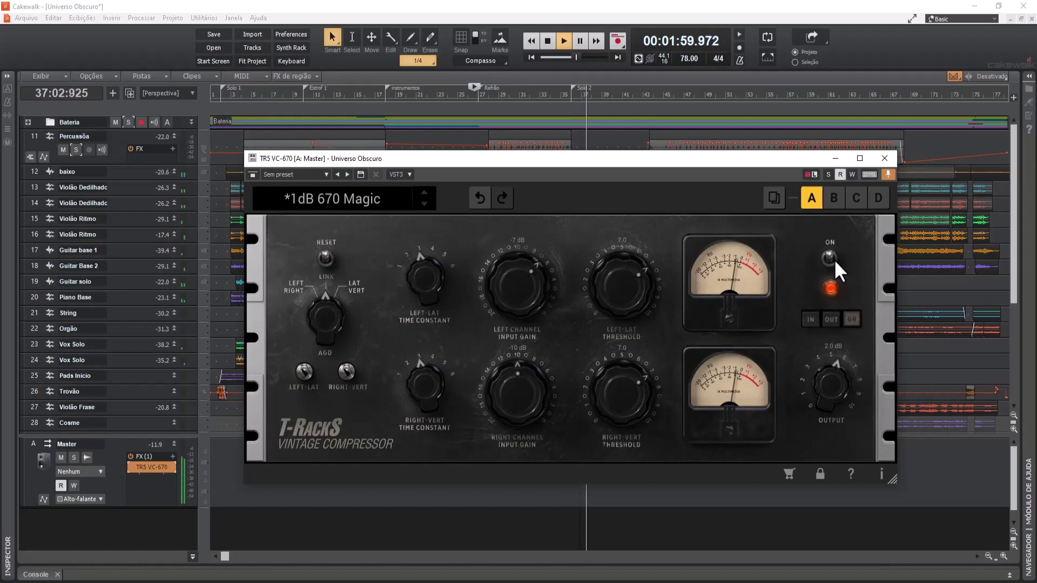
pyautogui.click(833, 260)
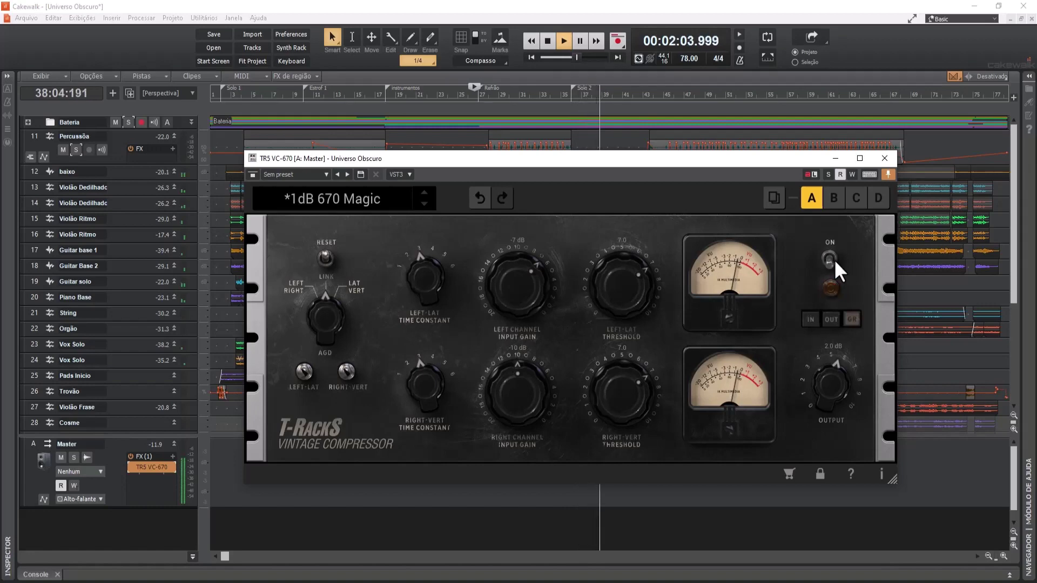
pyautogui.click(834, 259)
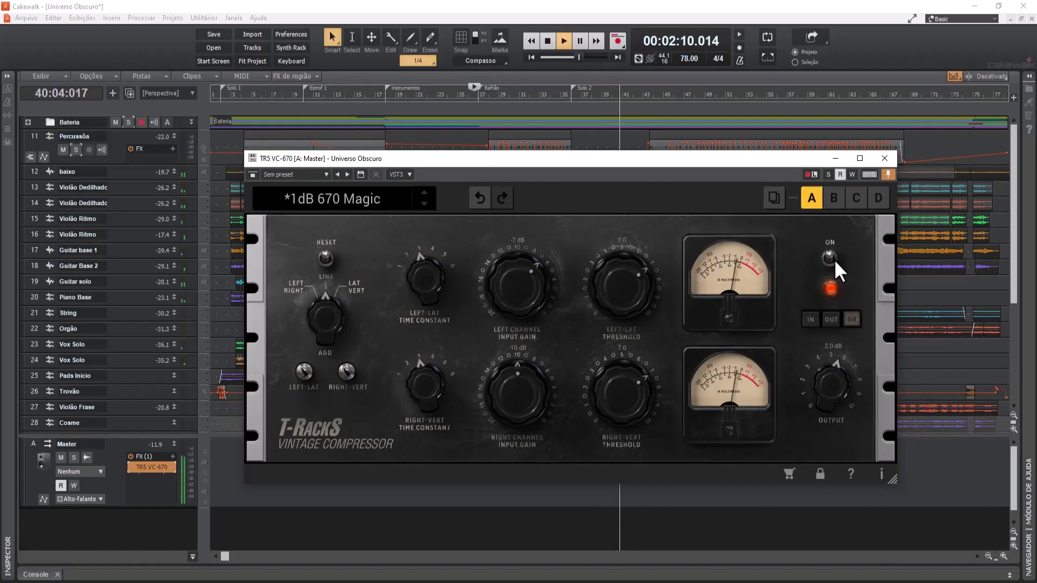
pyautogui.press('space')
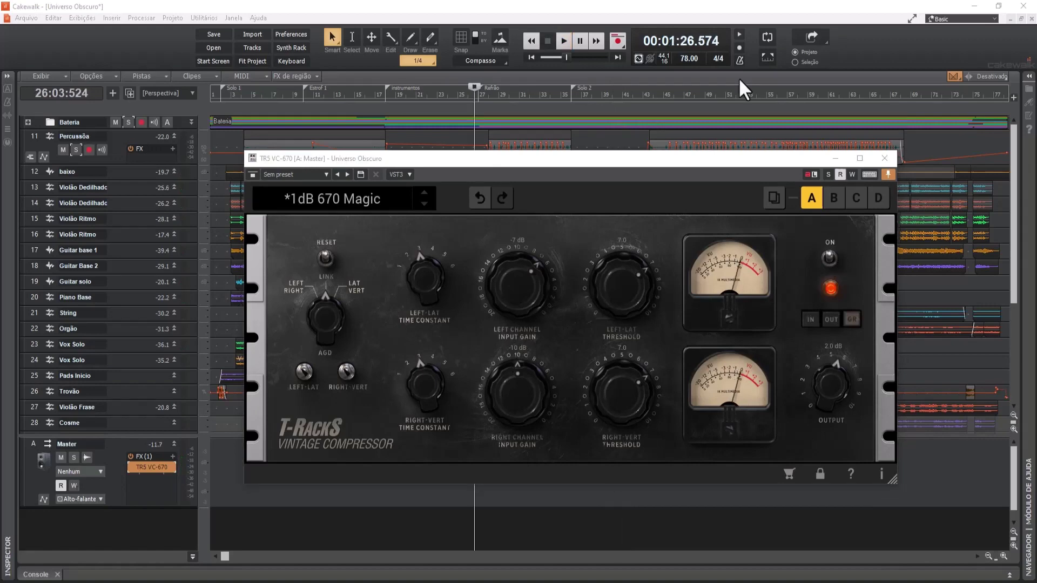